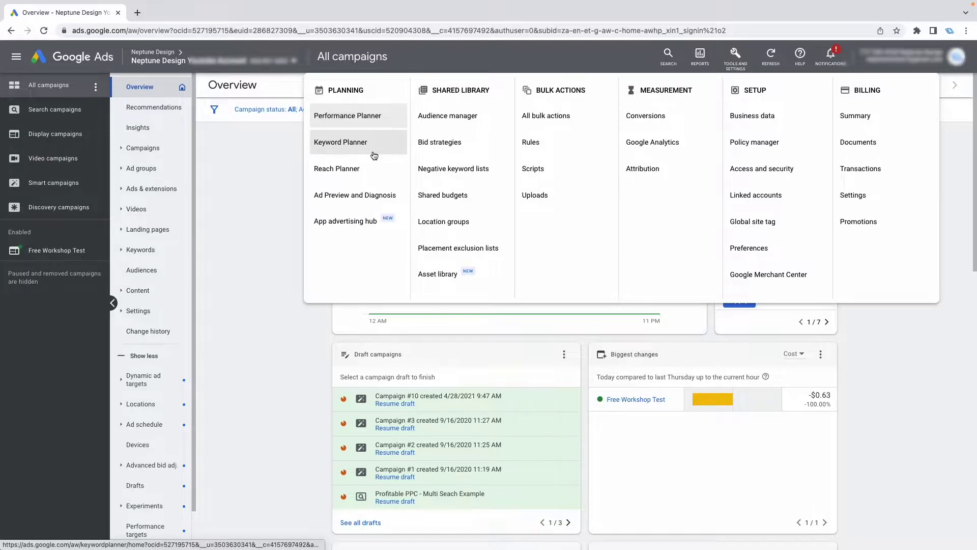
Open the Keyword Planner from the account's planning tools.
click(266, 171)
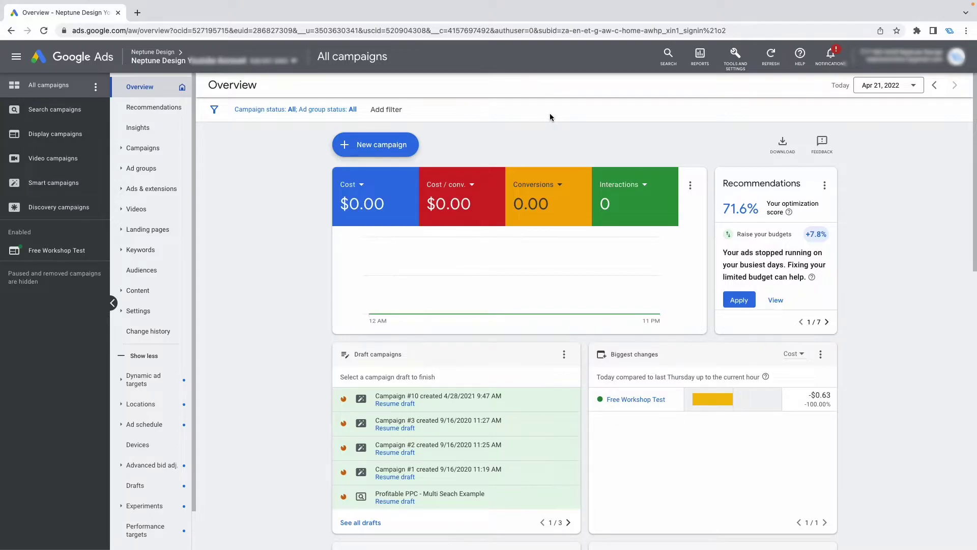
click(735, 55)
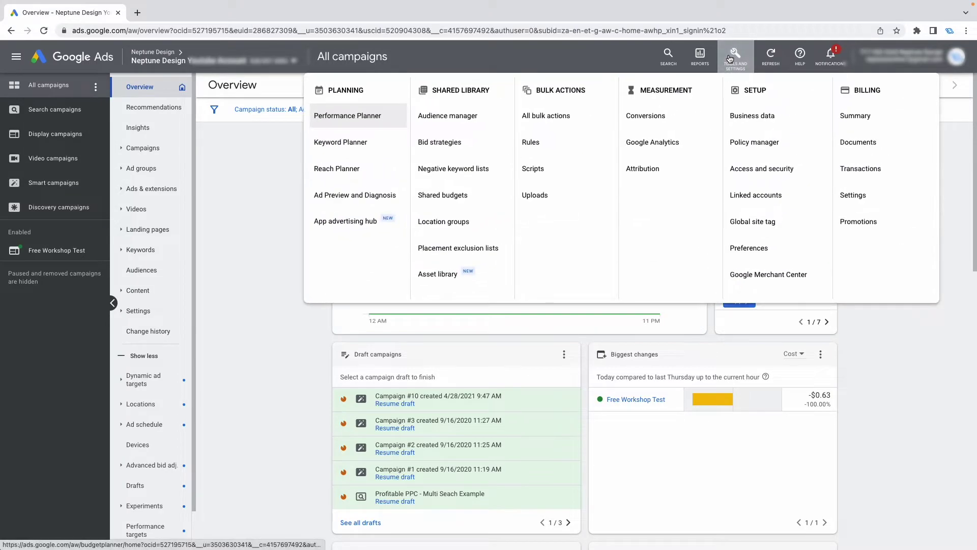
click(374, 136)
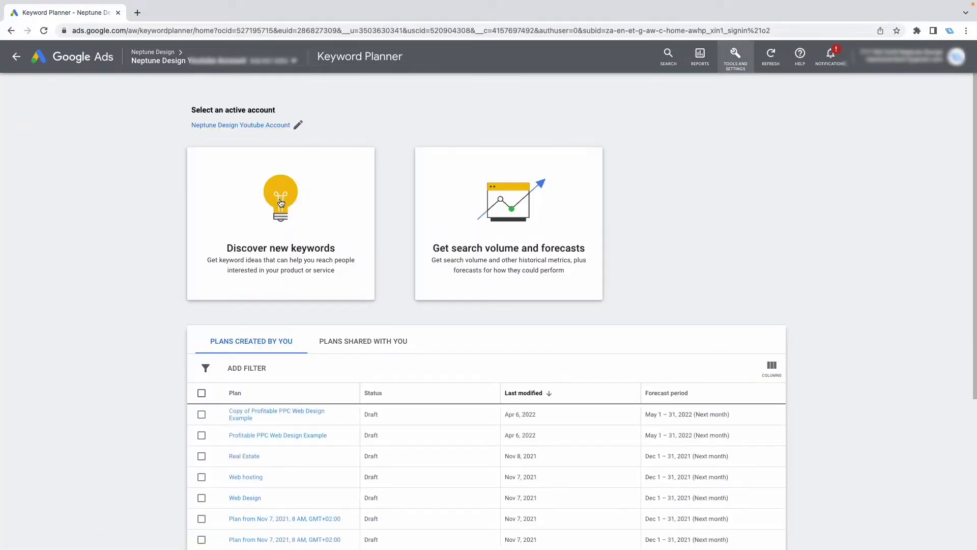
Discover new keywords starting from "web design" and get the keyword ideas with their average monthly searches.
click(311, 205)
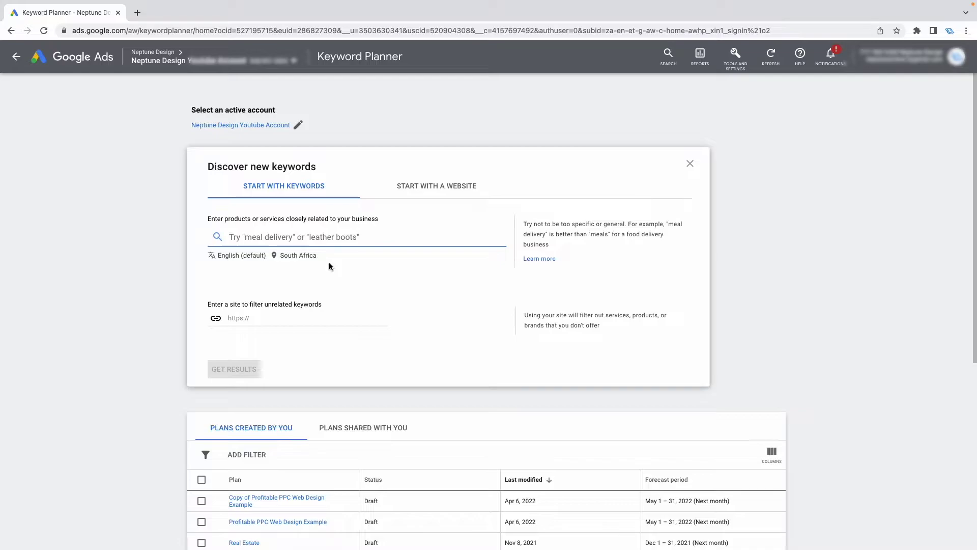
text(web design)
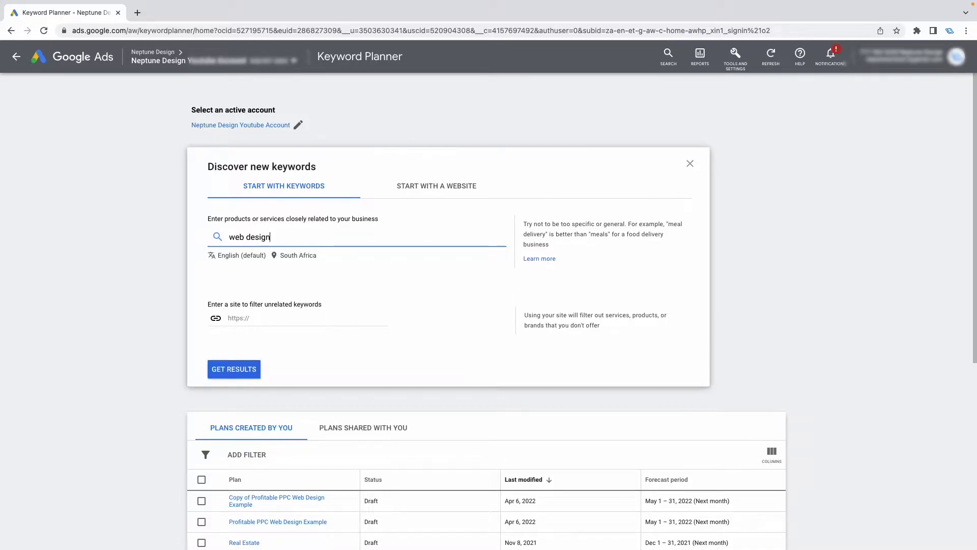
click(234, 369)
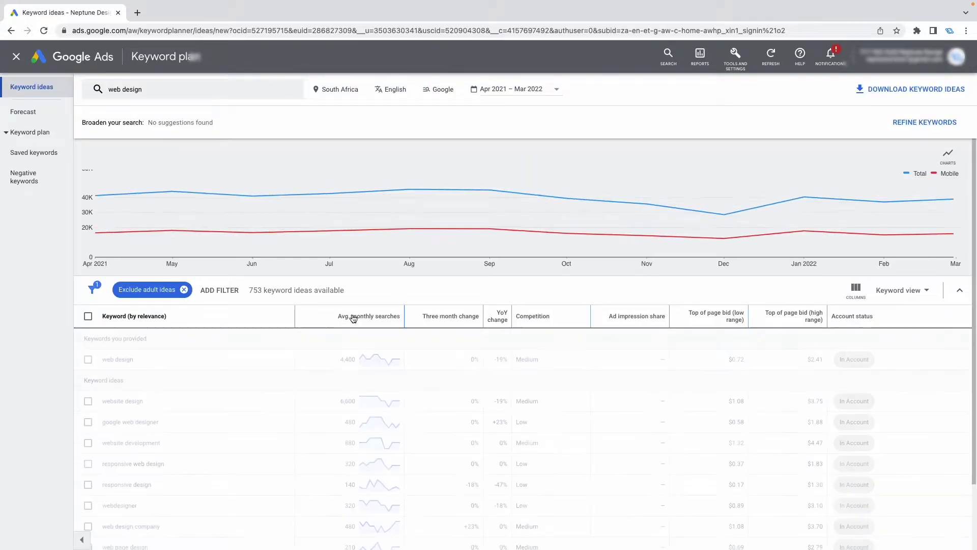
mouse_move(354, 318)
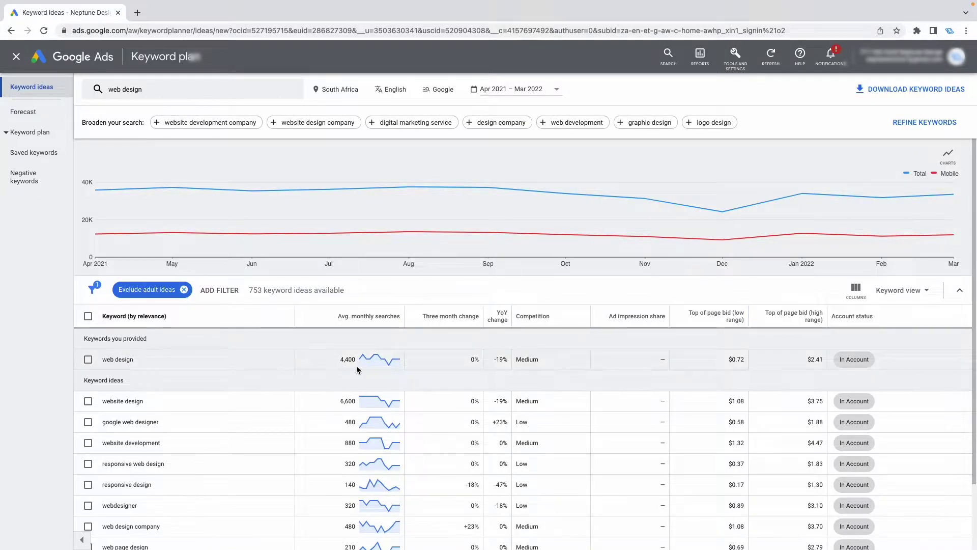
Re-enter "web design" as the search keyword and get the keyword ideas again.
click(185, 91)
click(164, 137)
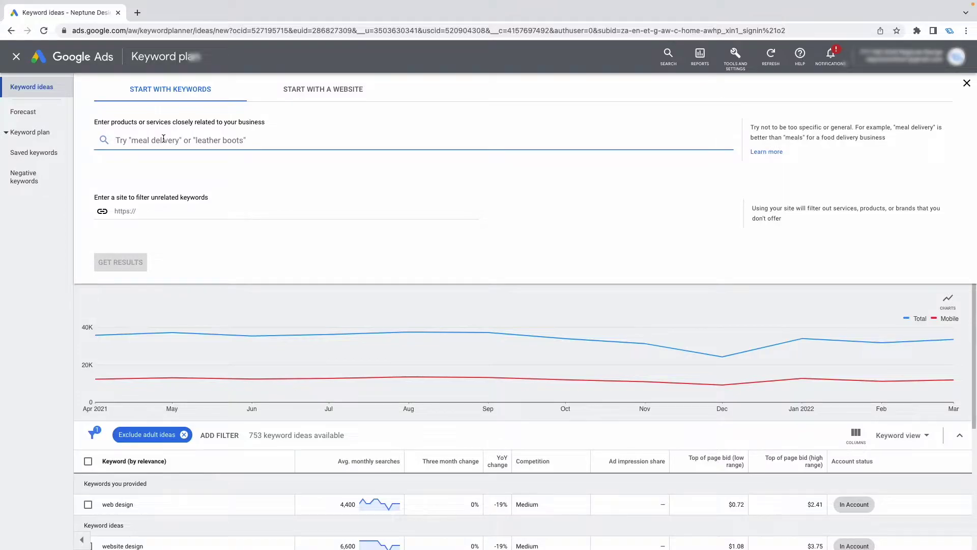
text(web design)
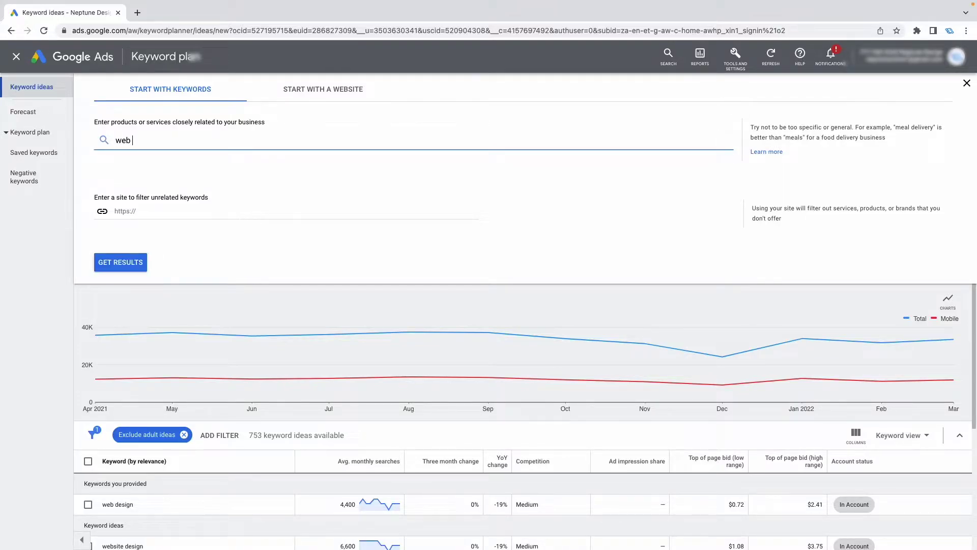
click(143, 255)
Replace the targeted country with the province of Gauteng, South Africa, and save the location.
click(350, 90)
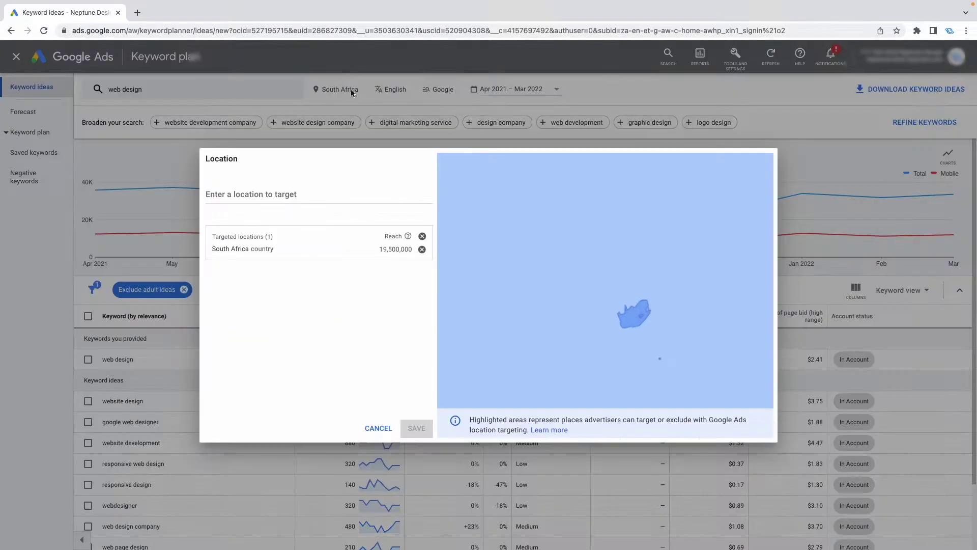
click(422, 249)
click(318, 192)
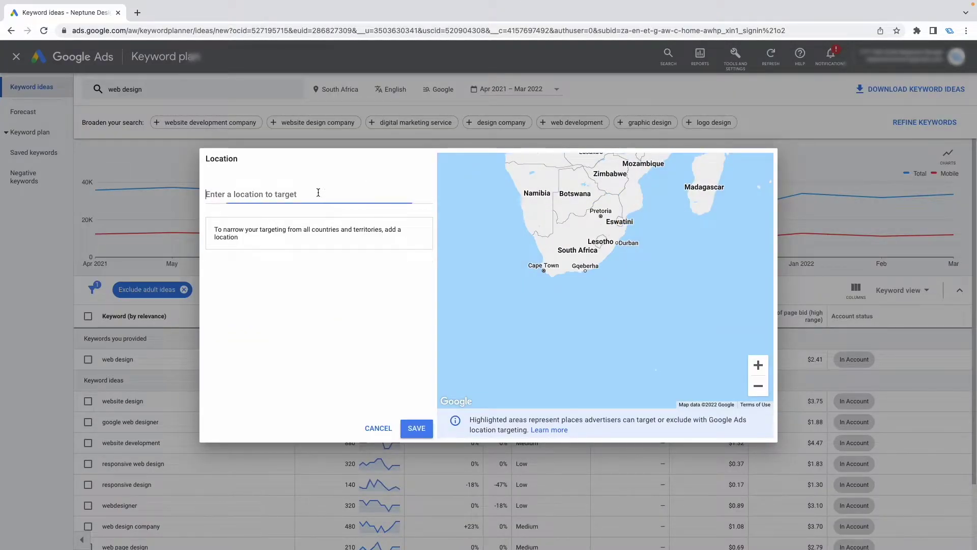
text(gauteng)
click(487, 226)
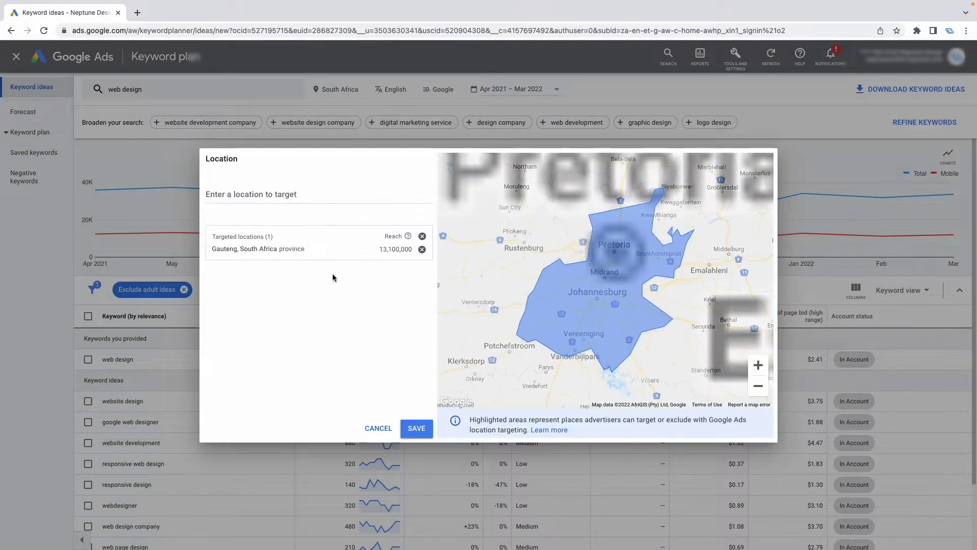
click(417, 428)
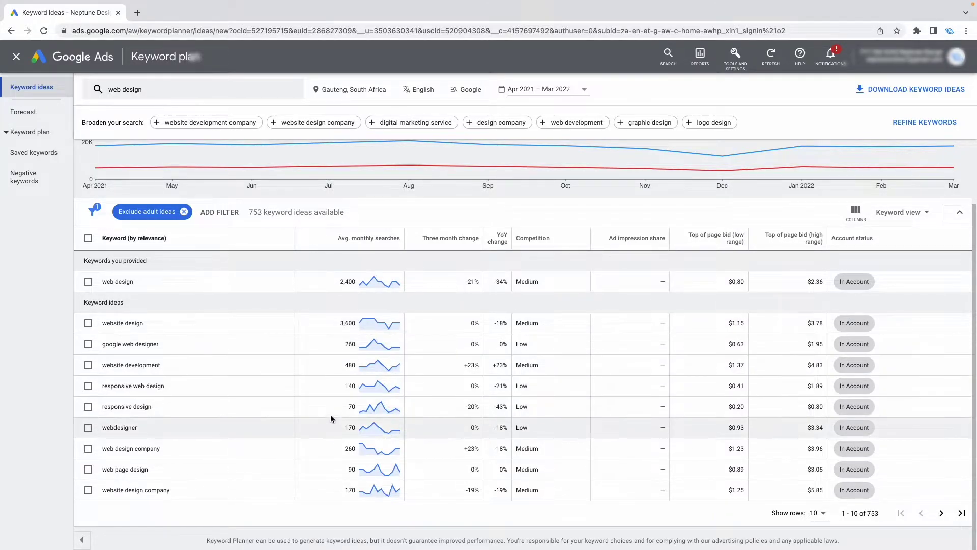
Browse the second page of keyword ideas, return to the first, and examine the low and high top of page bid columns.
click(942, 513)
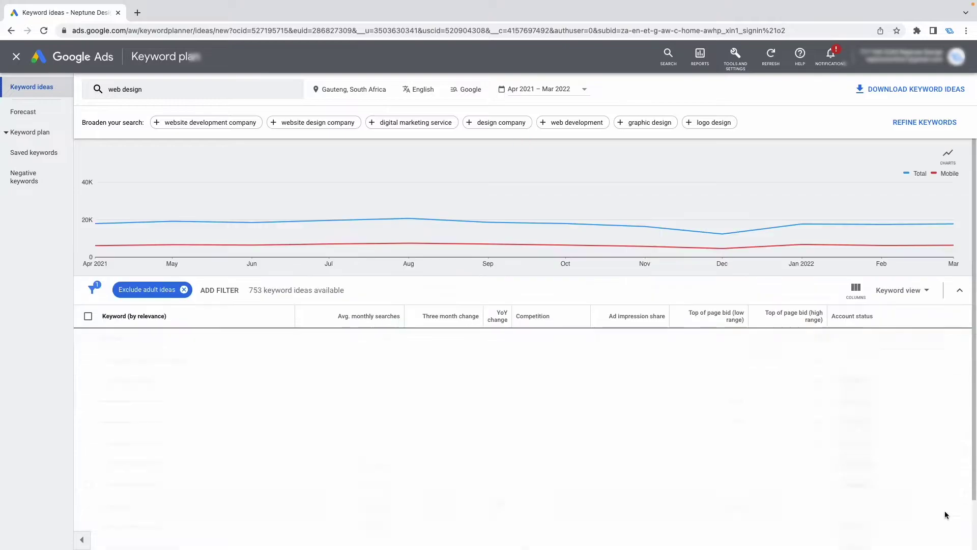
scroll(311, 446, down, 2)
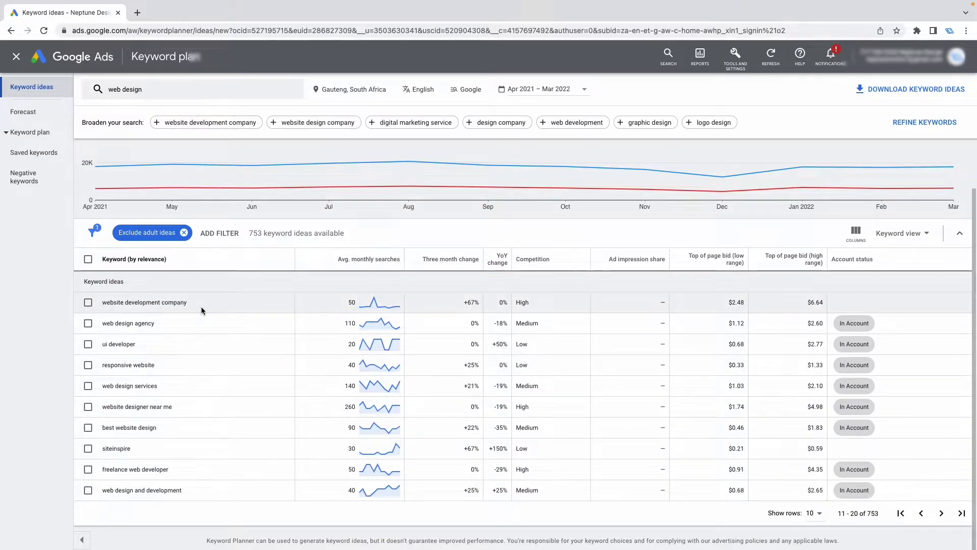
click(922, 513)
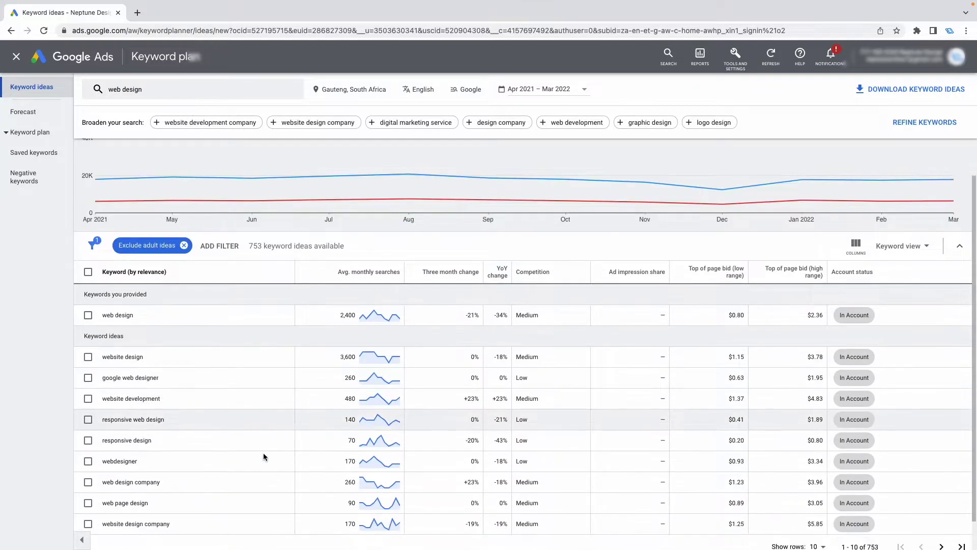
scroll(263, 455, down, 1)
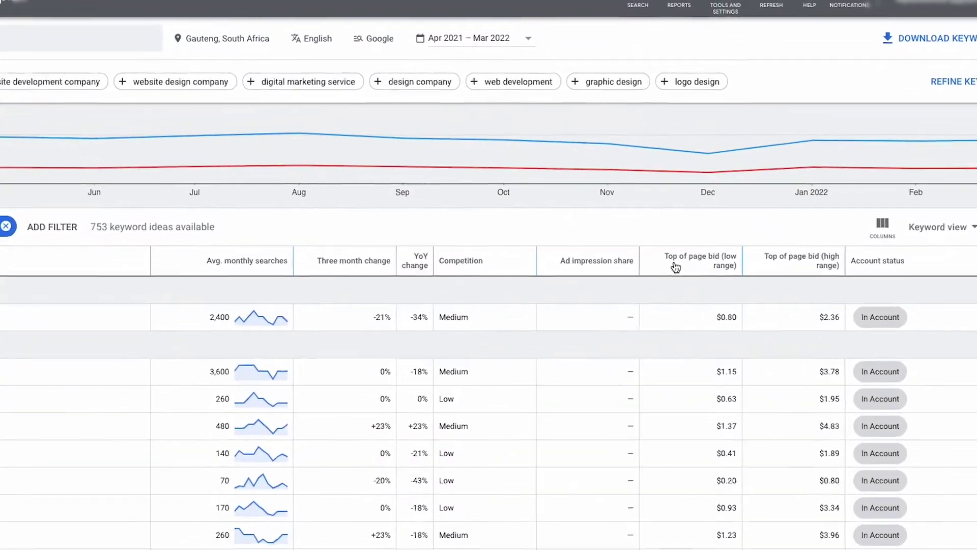
mouse_move(732, 264)
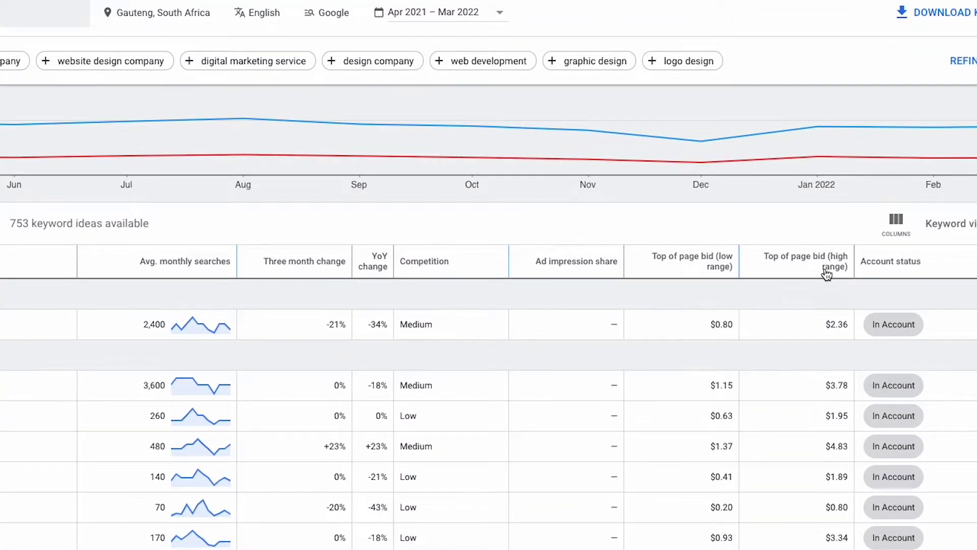
mouse_move(766, 275)
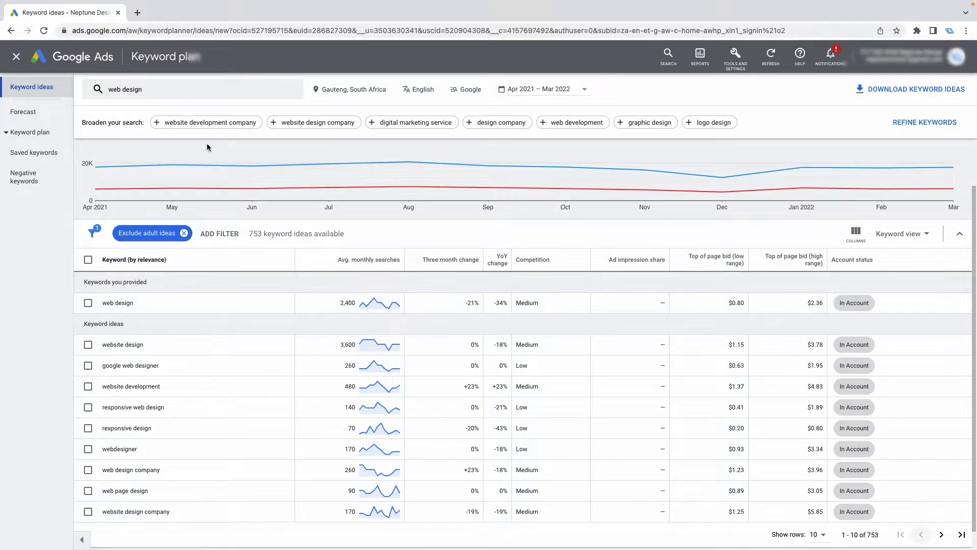
Search Google for "web design" in a new browser tab and dismiss the location permission request.
click(137, 13)
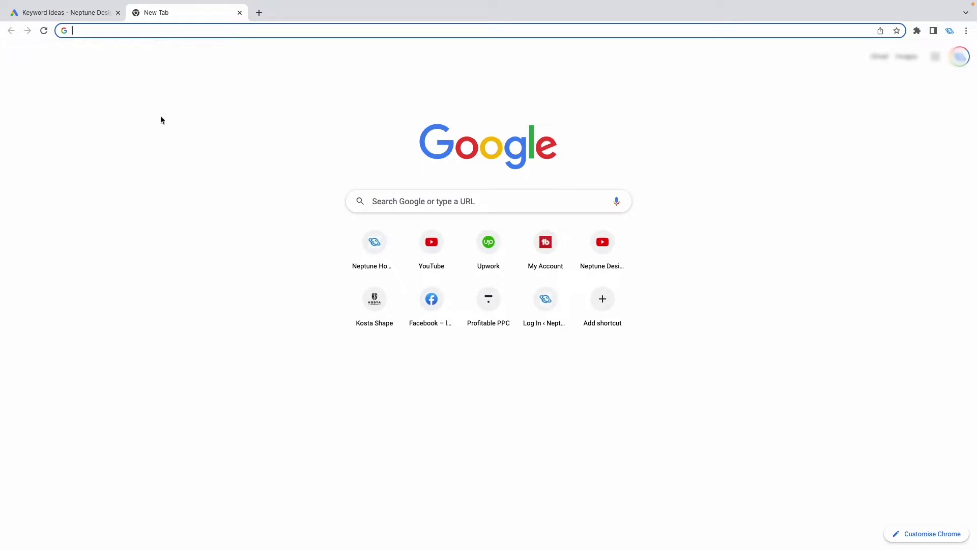
click(407, 206)
text(web de)
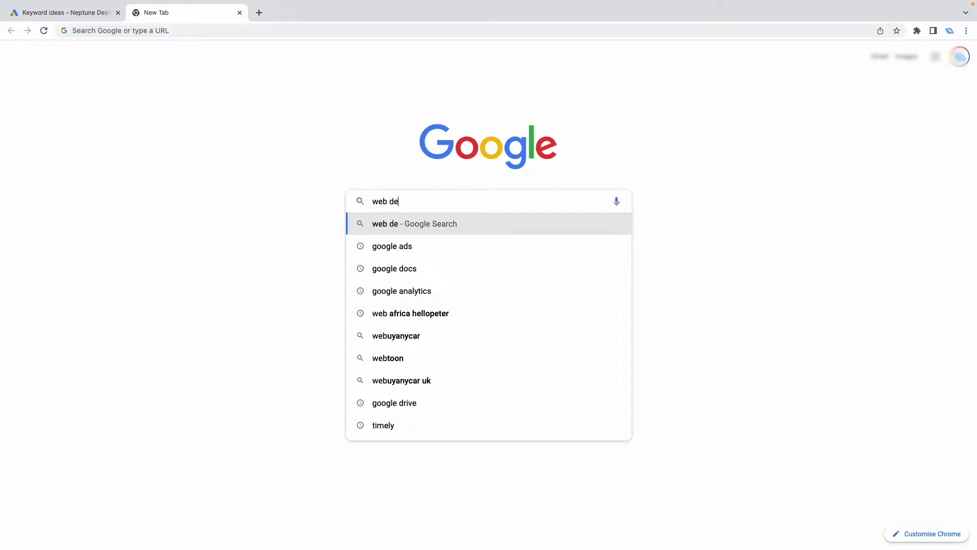
text(sign)
key(Return)
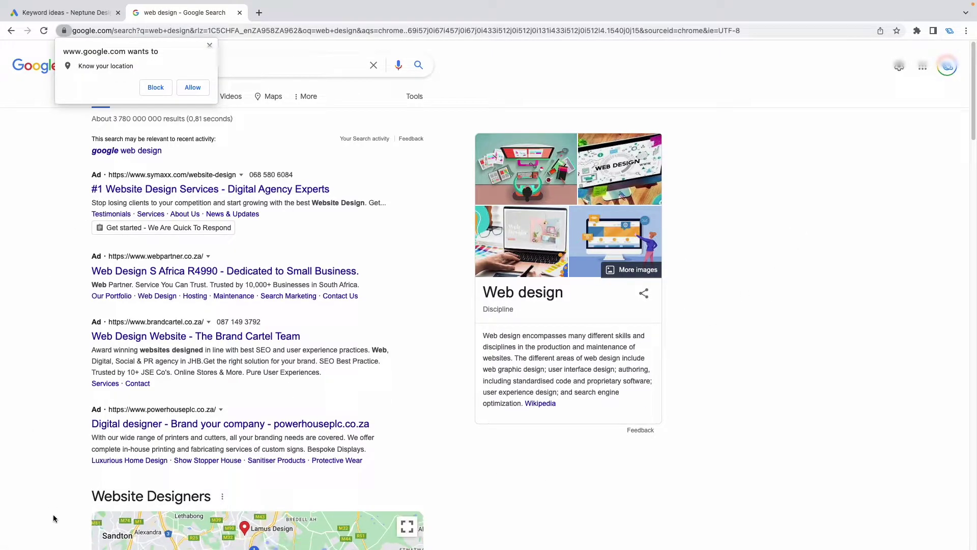
click(210, 45)
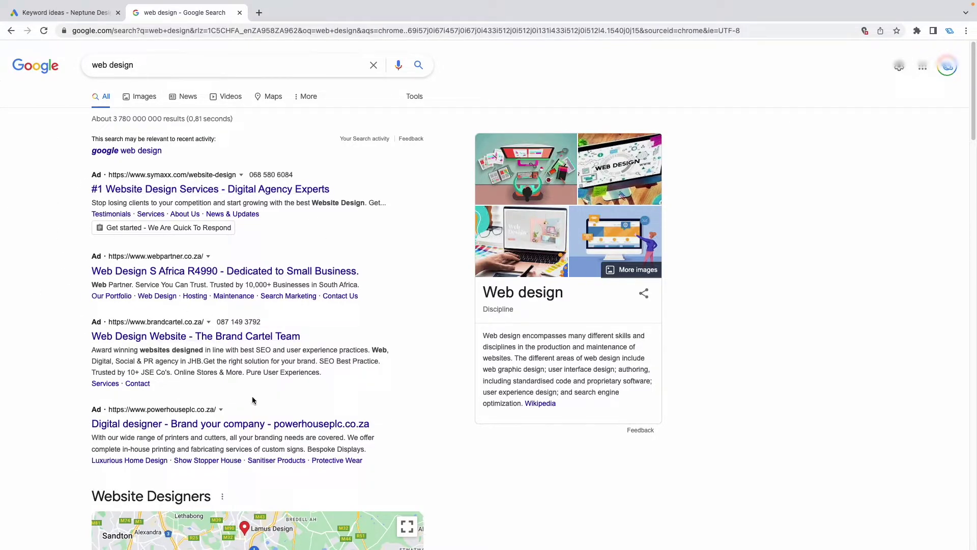
Compare the top of page bid ranges in Keyword Planner with the ads in the Google results, ending back in Keyword Planner.
click(100, 9)
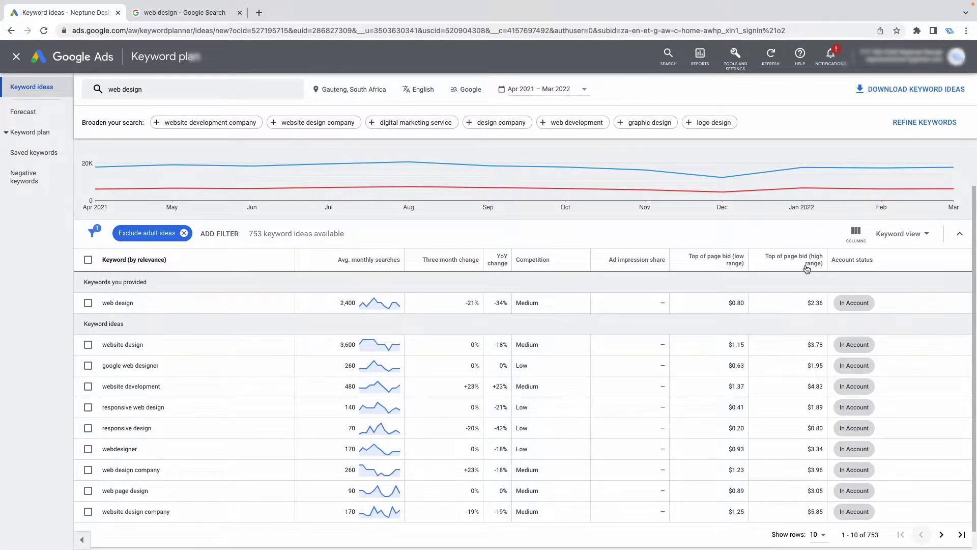
click(198, 19)
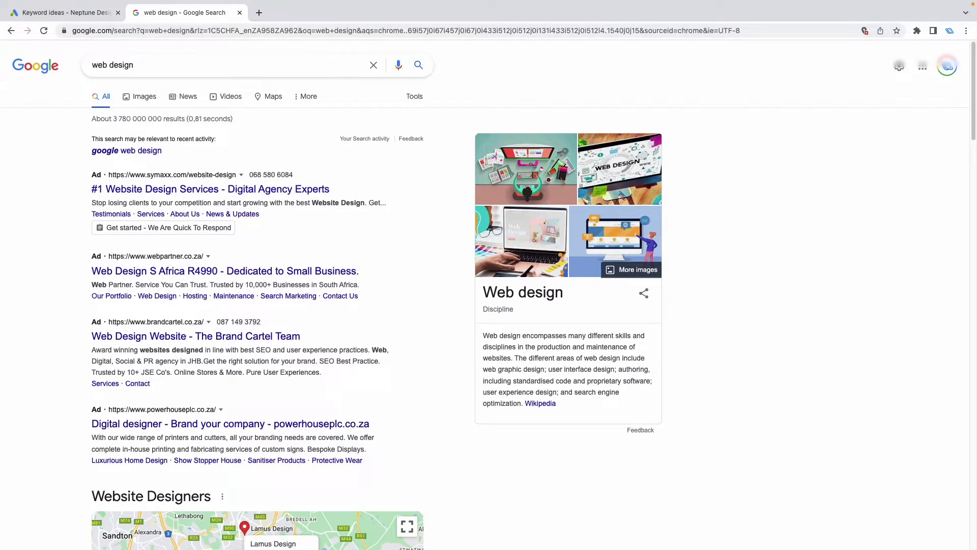
click(96, 13)
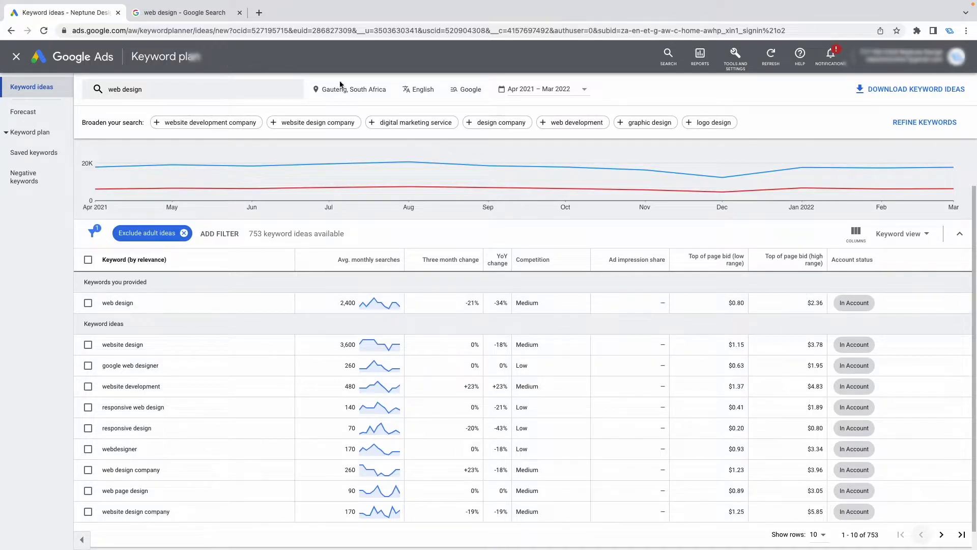
Set United States as the only targeted location, save it, and examine the high-range top of page bid for "web design".
click(390, 92)
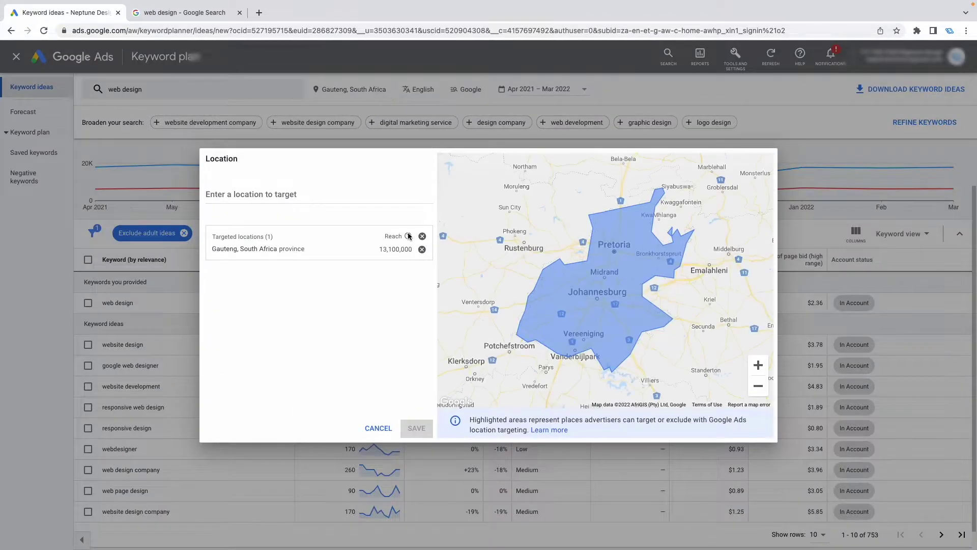
click(425, 253)
click(303, 192)
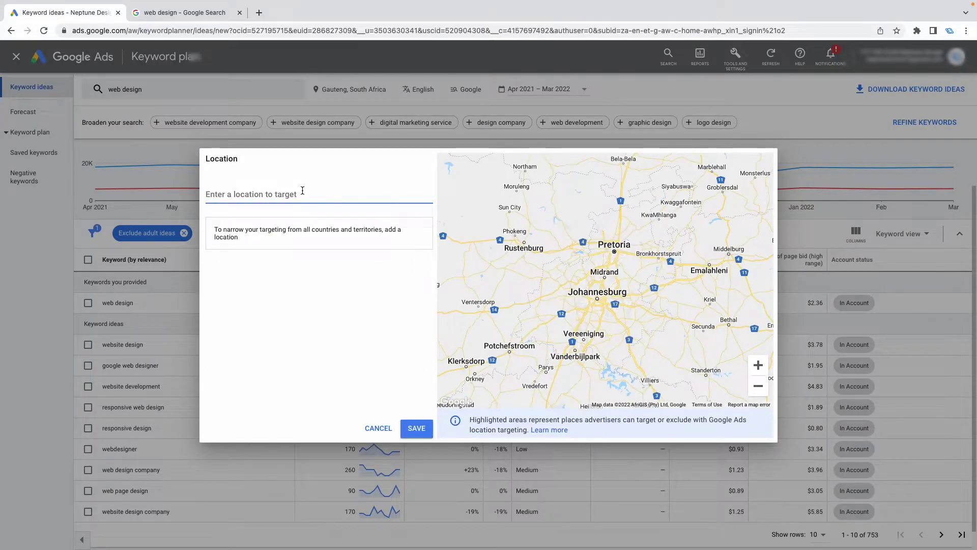
text(unitefd)
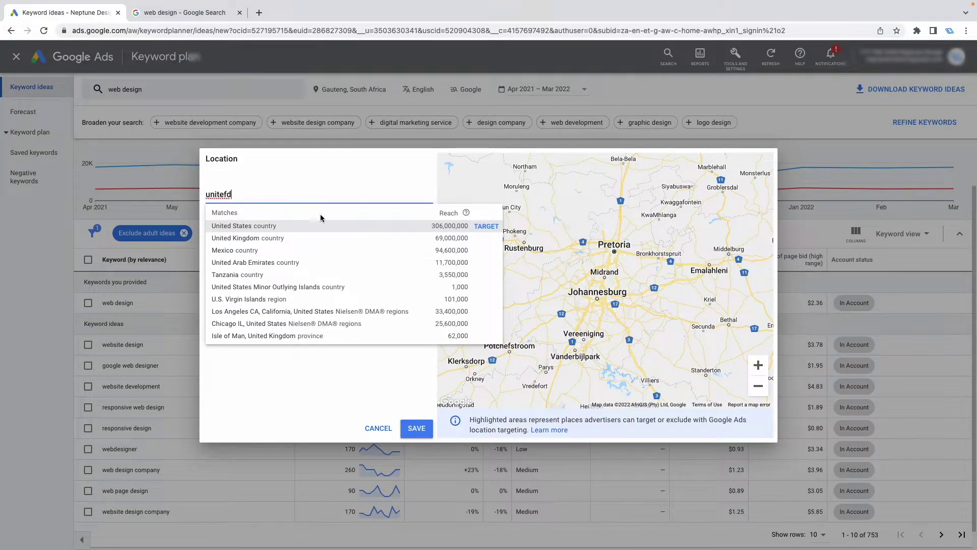
click(486, 226)
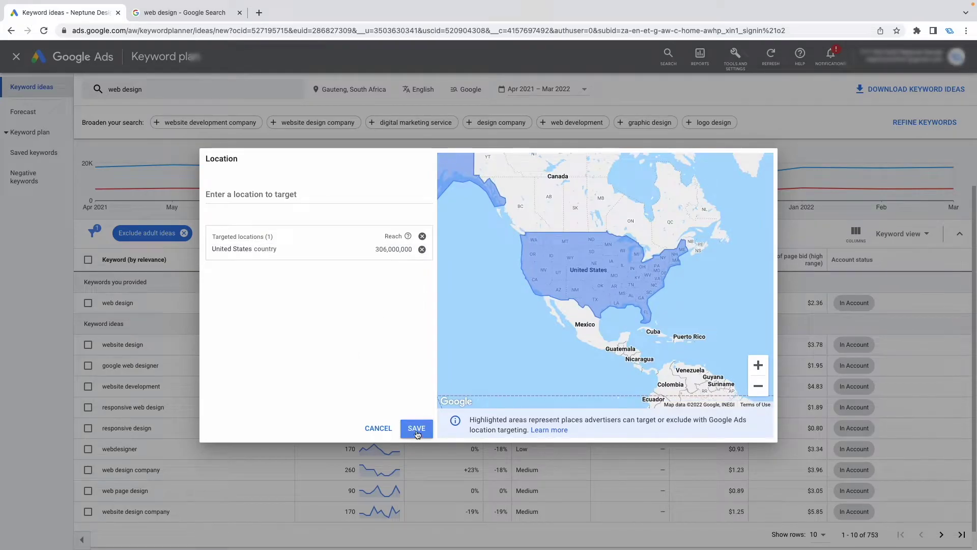
click(416, 431)
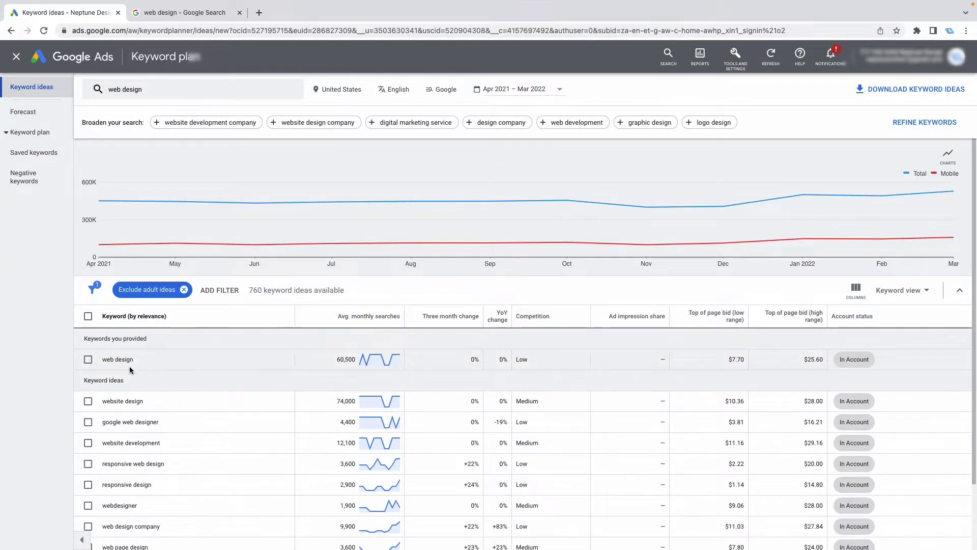
drag(714, 358, 847, 365)
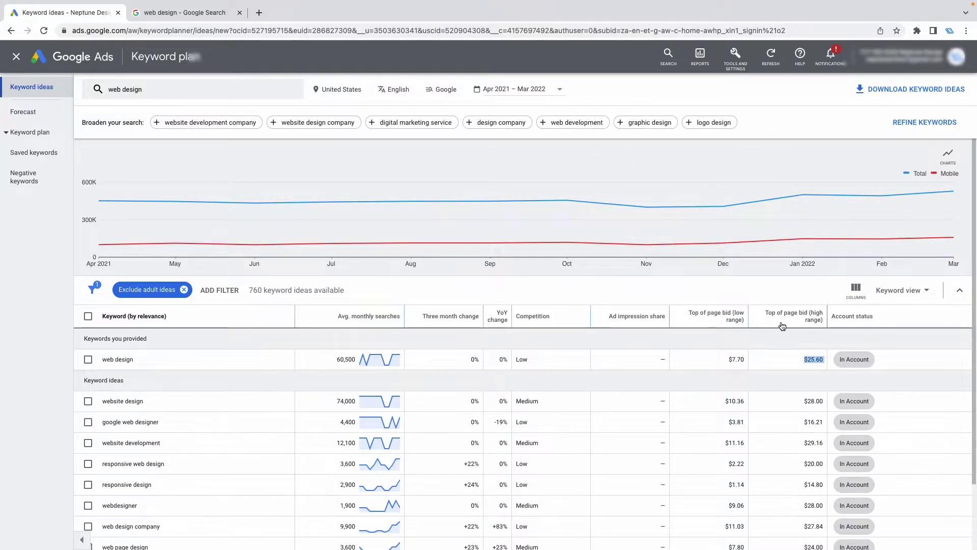
mouse_move(780, 318)
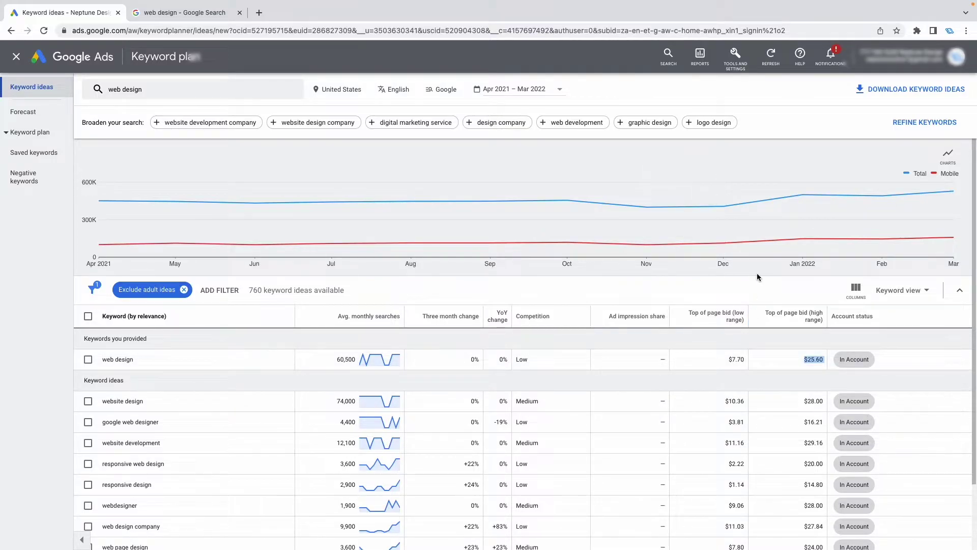
Replace the searched keyword with "car insurance", get its keyword ideas, and examine the search volumes and top of page bids.
click(168, 89)
click(164, 139)
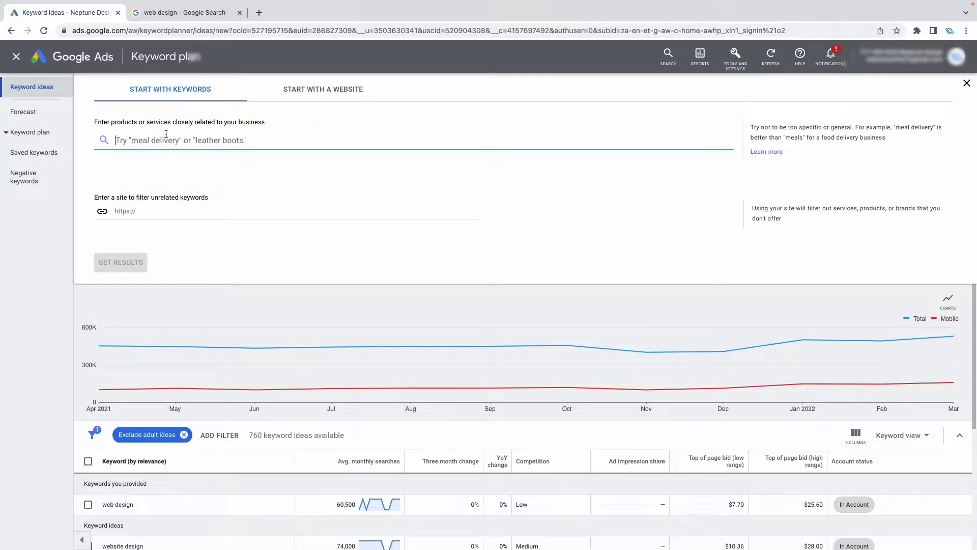
text(car insur)
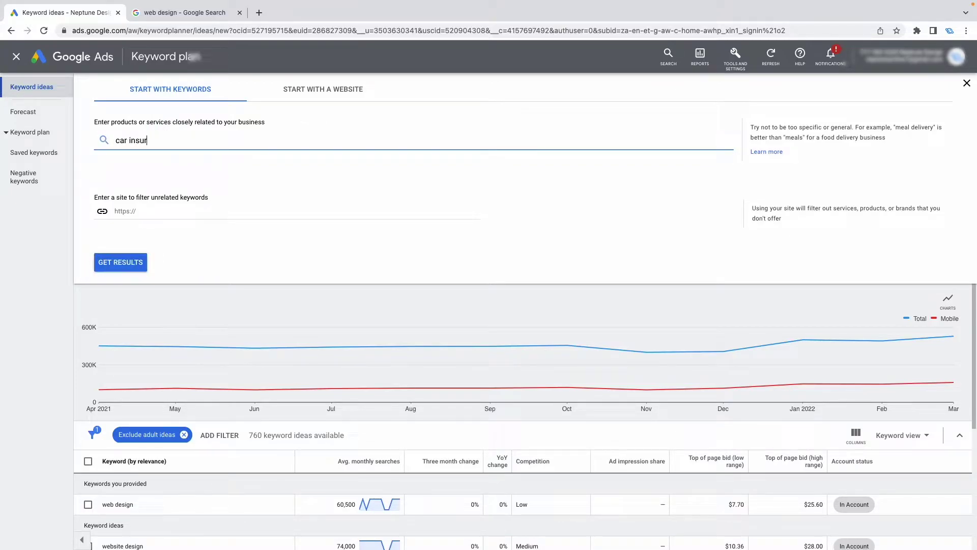
text(ance)
key(Return)
click(126, 261)
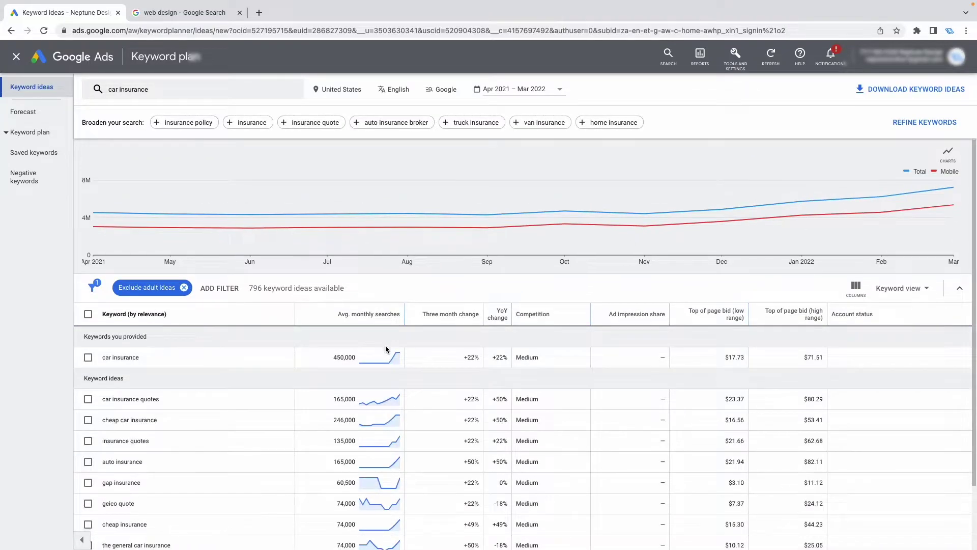
scroll(237, 370, down, 1)
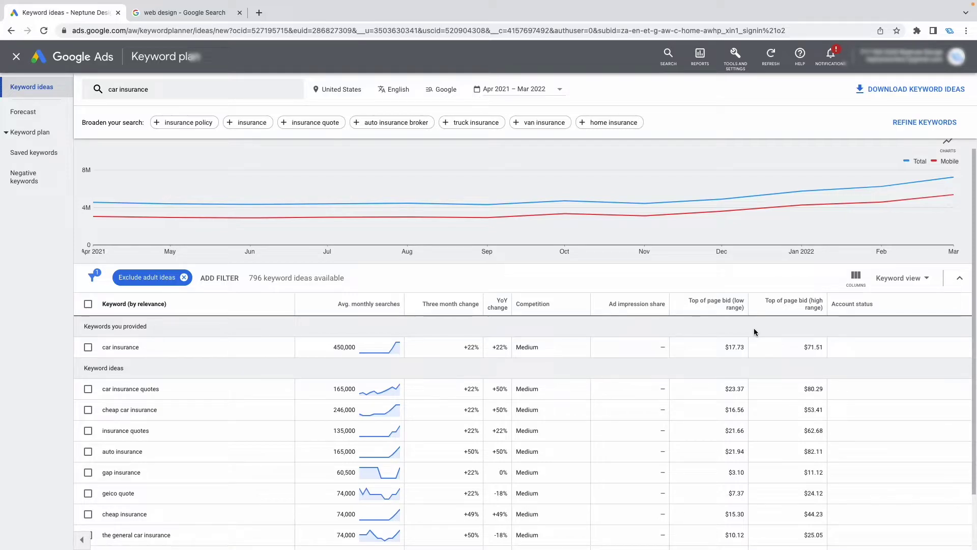
scroll(410, 361, down, 1)
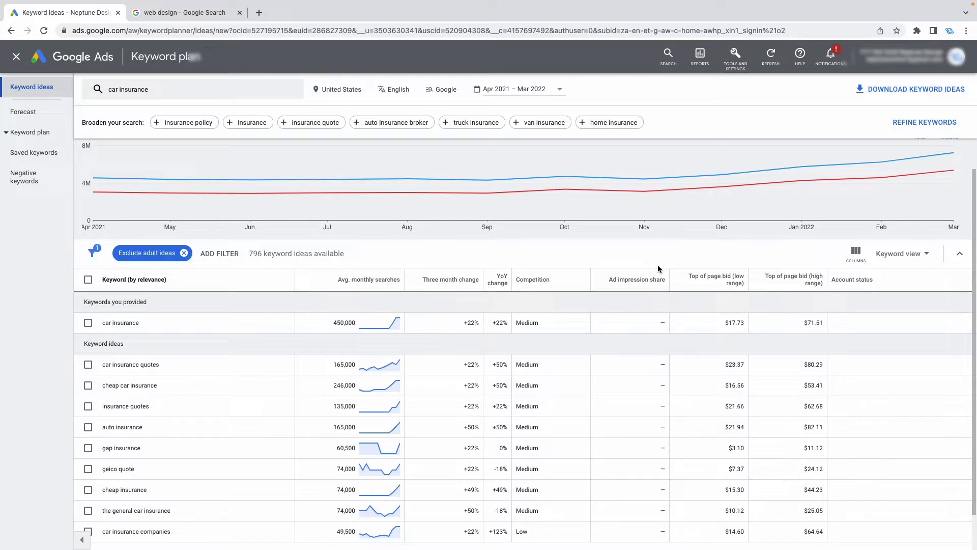
Add "responsive design" and "webdesigner" to the selected keyword ideas, keep Plan as the destination, and add the selected keywords to create a plan.
mouse_move(600, 189)
click(59, 120)
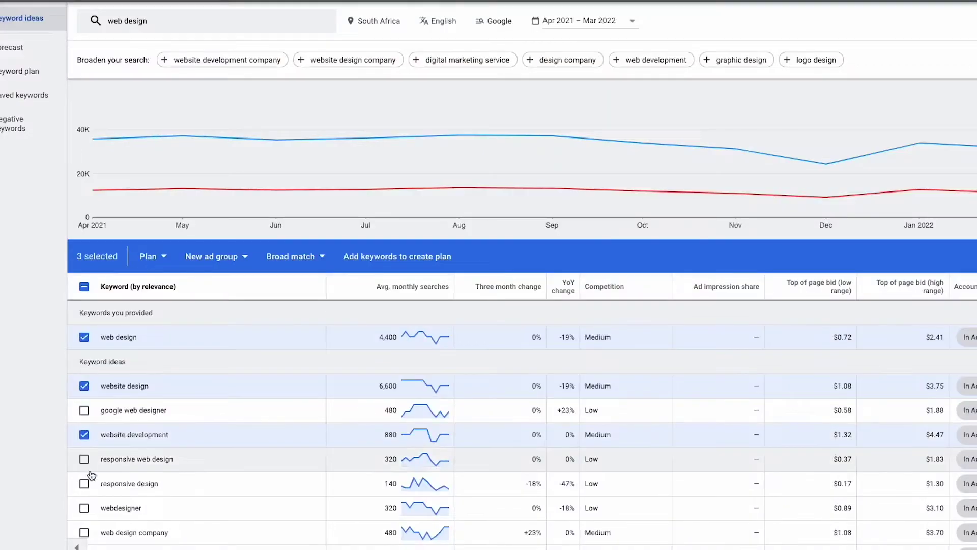
click(84, 483)
click(85, 506)
click(151, 256)
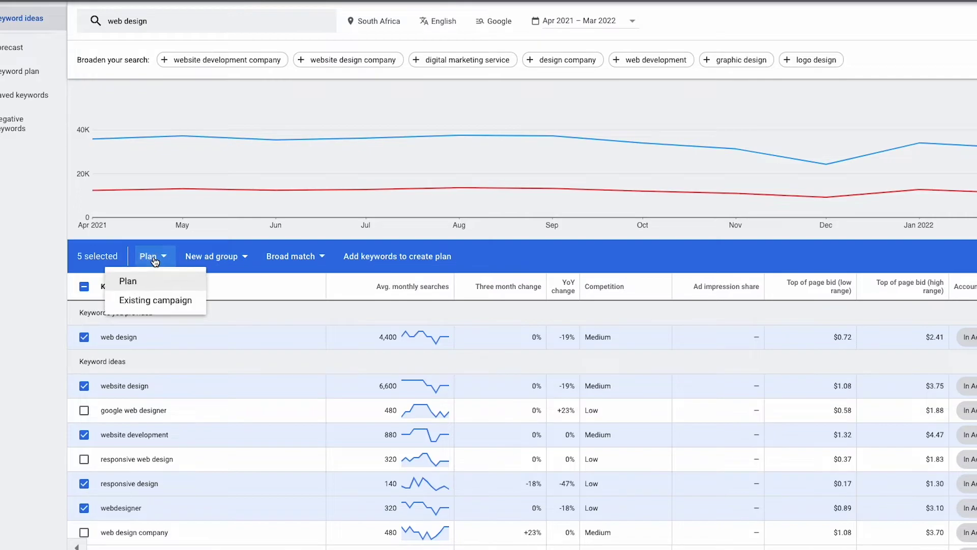
click(147, 286)
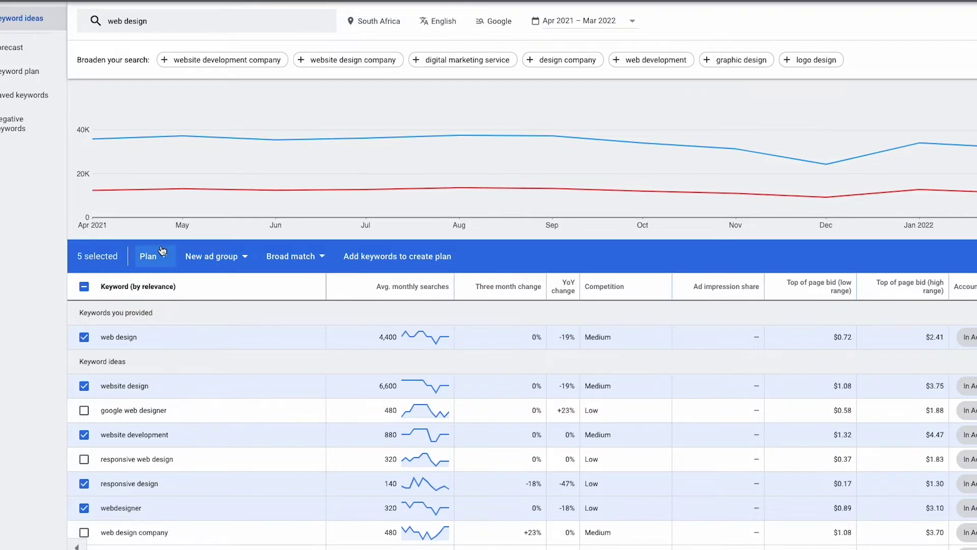
click(407, 256)
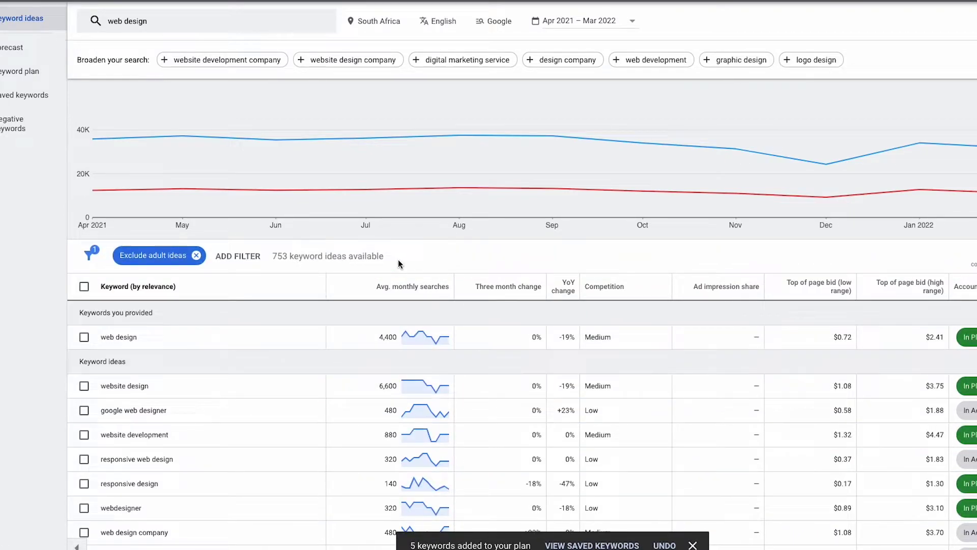
View the plan's saved keywords, rename the draft plan "My keyword plan", and save the name.
click(594, 545)
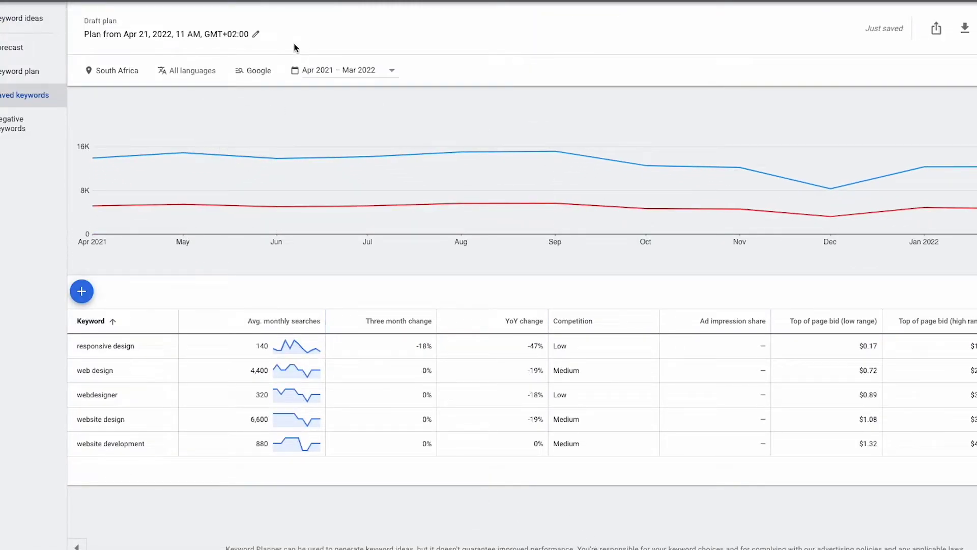
click(257, 35)
drag(244, 51, 35, 39)
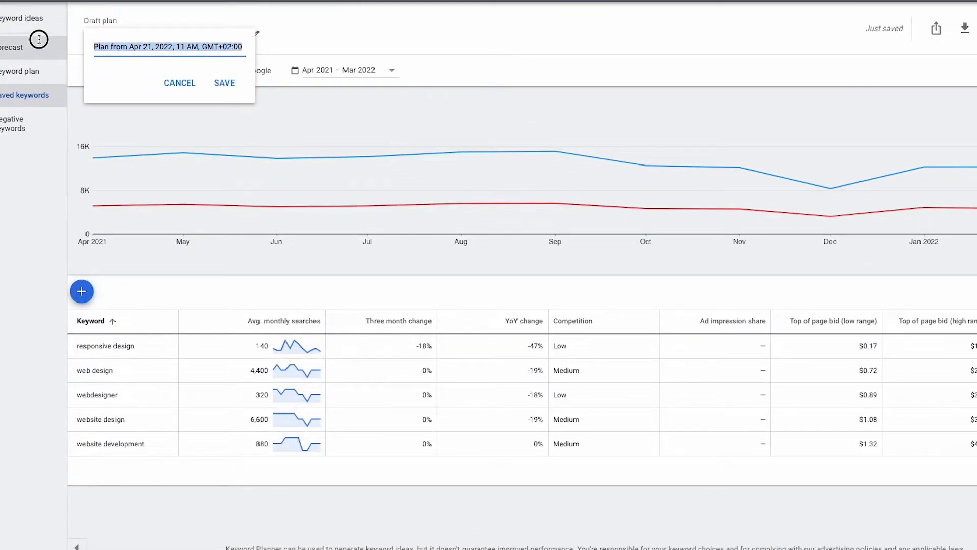
text(My keyword pla)
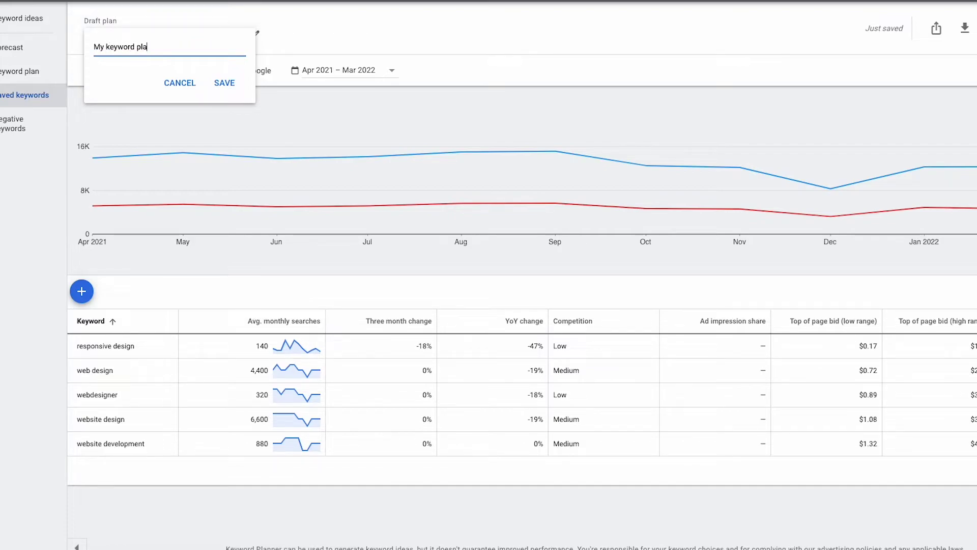
text(n)
click(224, 82)
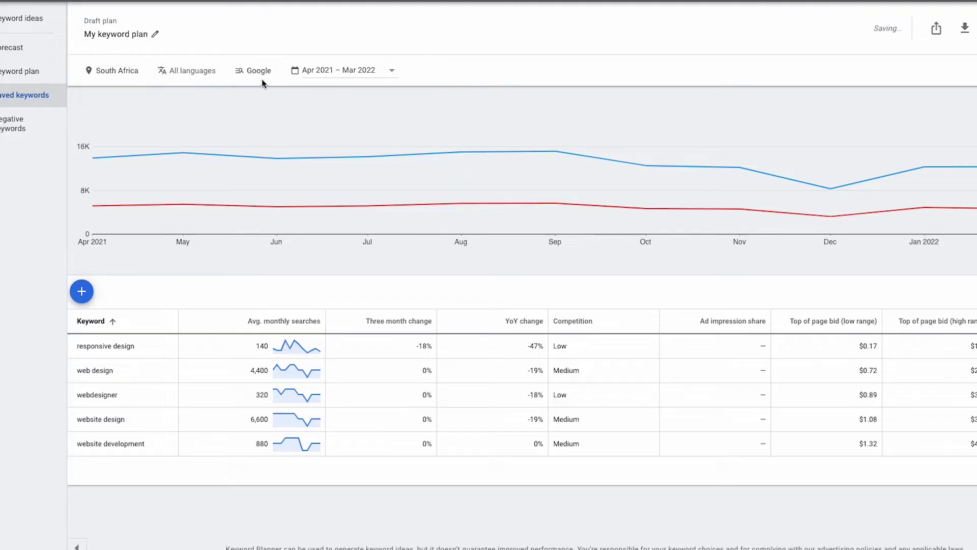